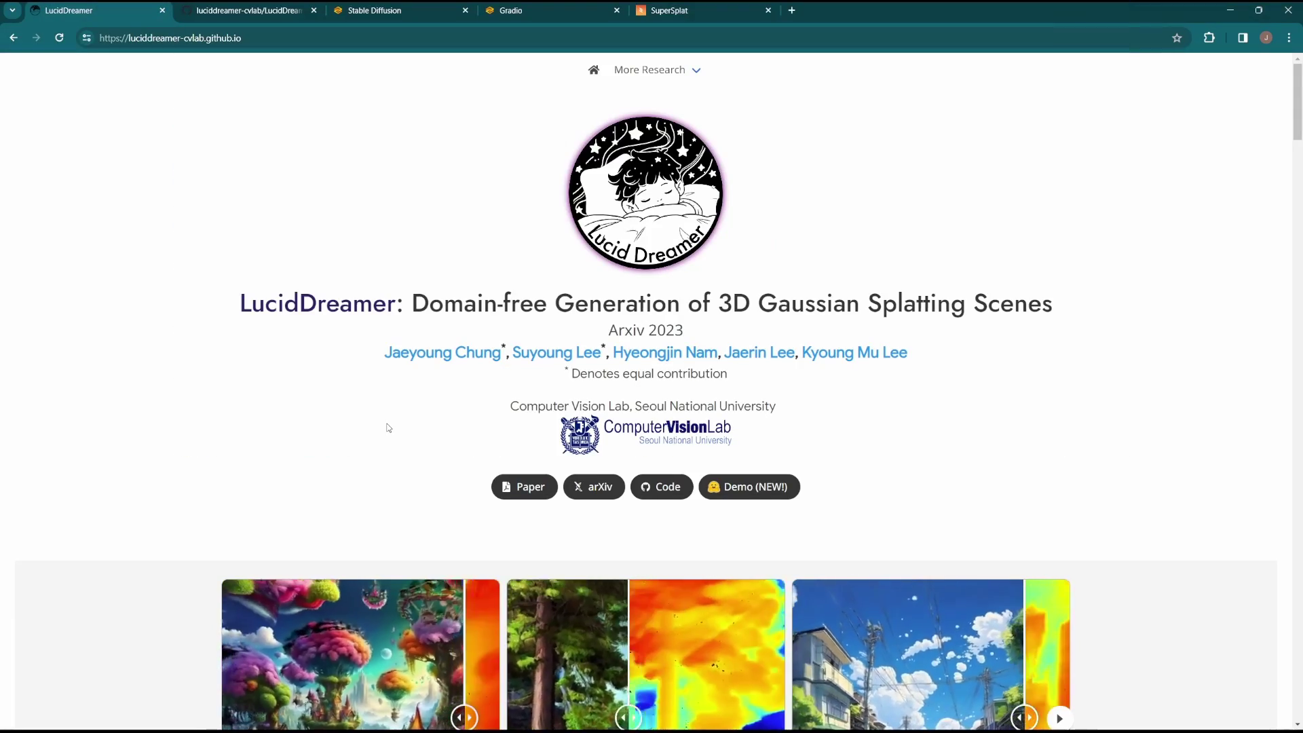
Step: Scroll through the LucidDreamer project page down to the Abstract
scroll(388, 428, "down", 5)
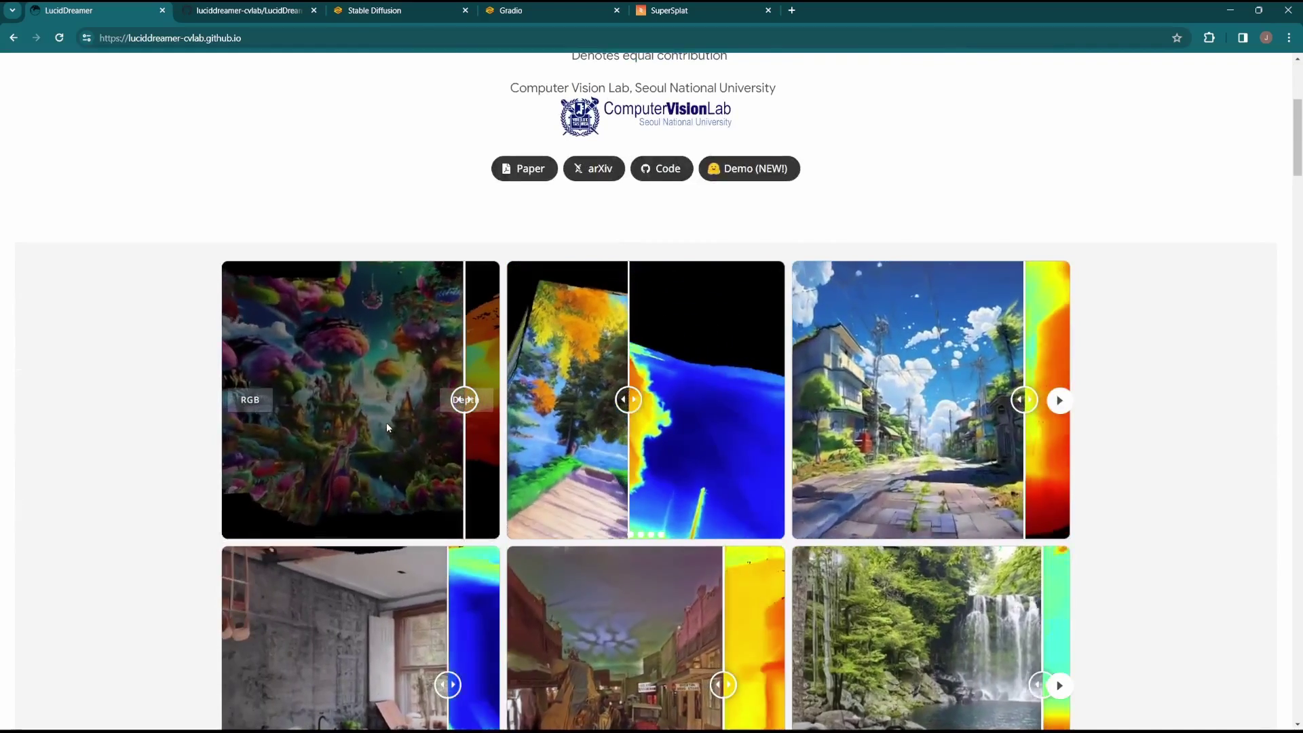
scroll(400, 380, "up", 5)
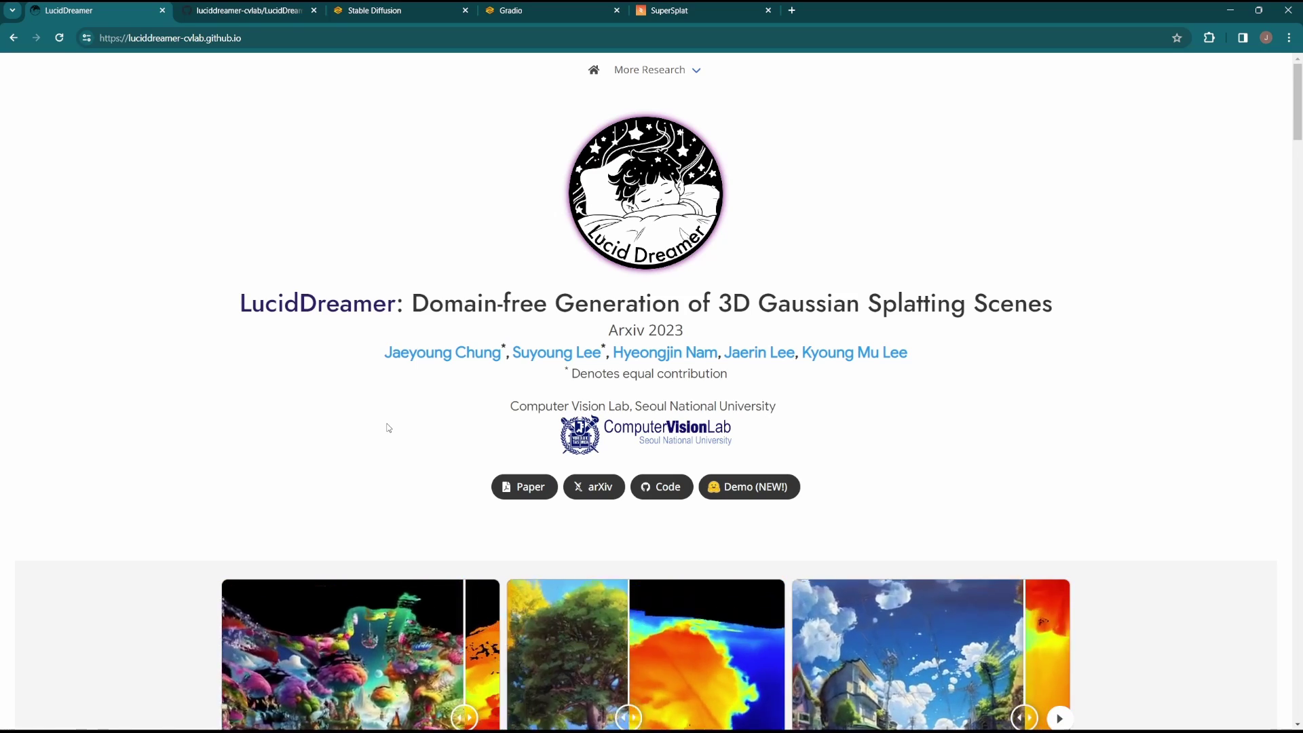
scroll(389, 428, "down", 5)
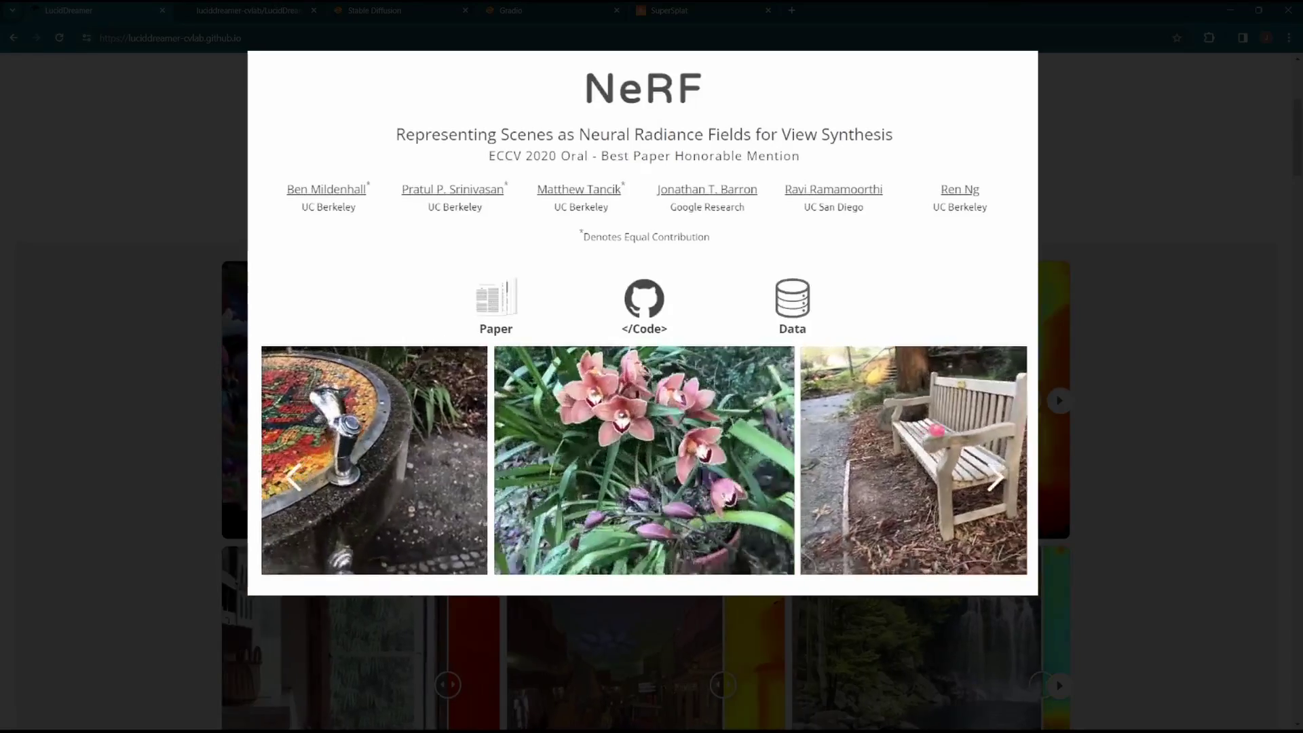
scroll(652, 476, "down", 1)
scroll(652, 475, "down", 3)
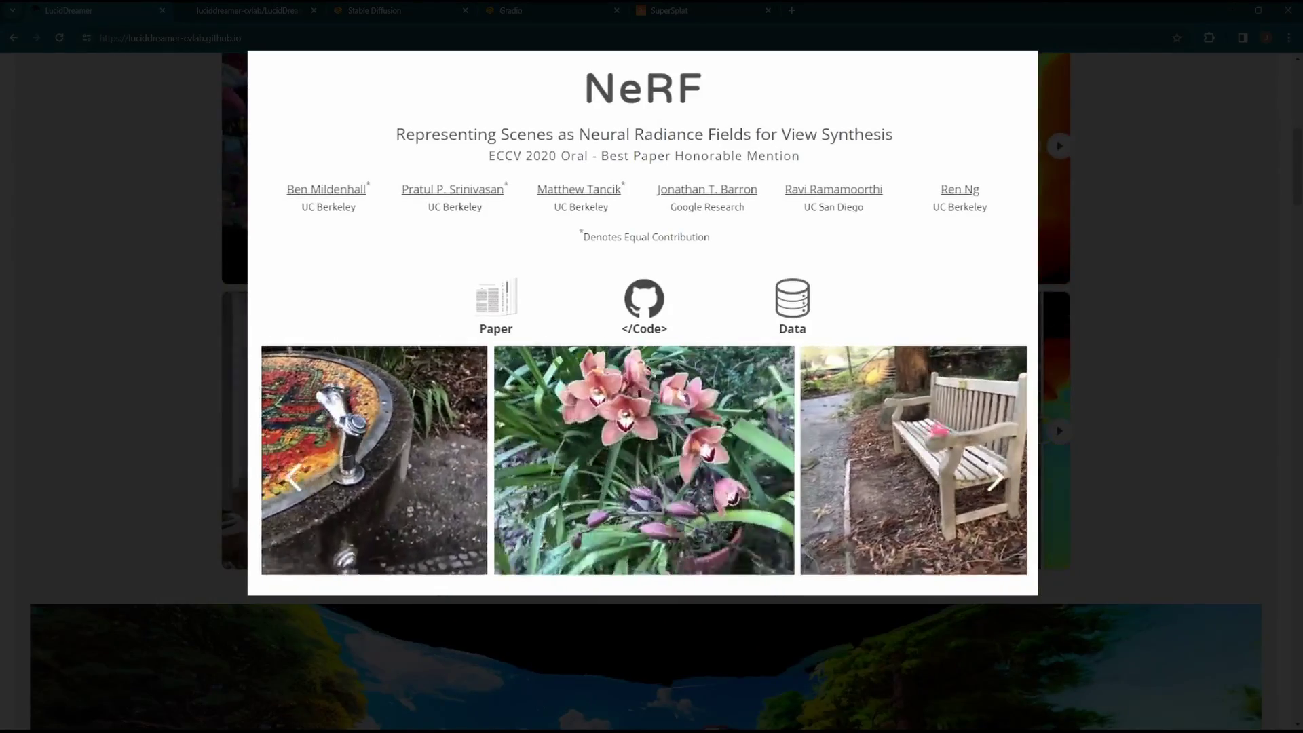
scroll(1031, 579, "down", 6)
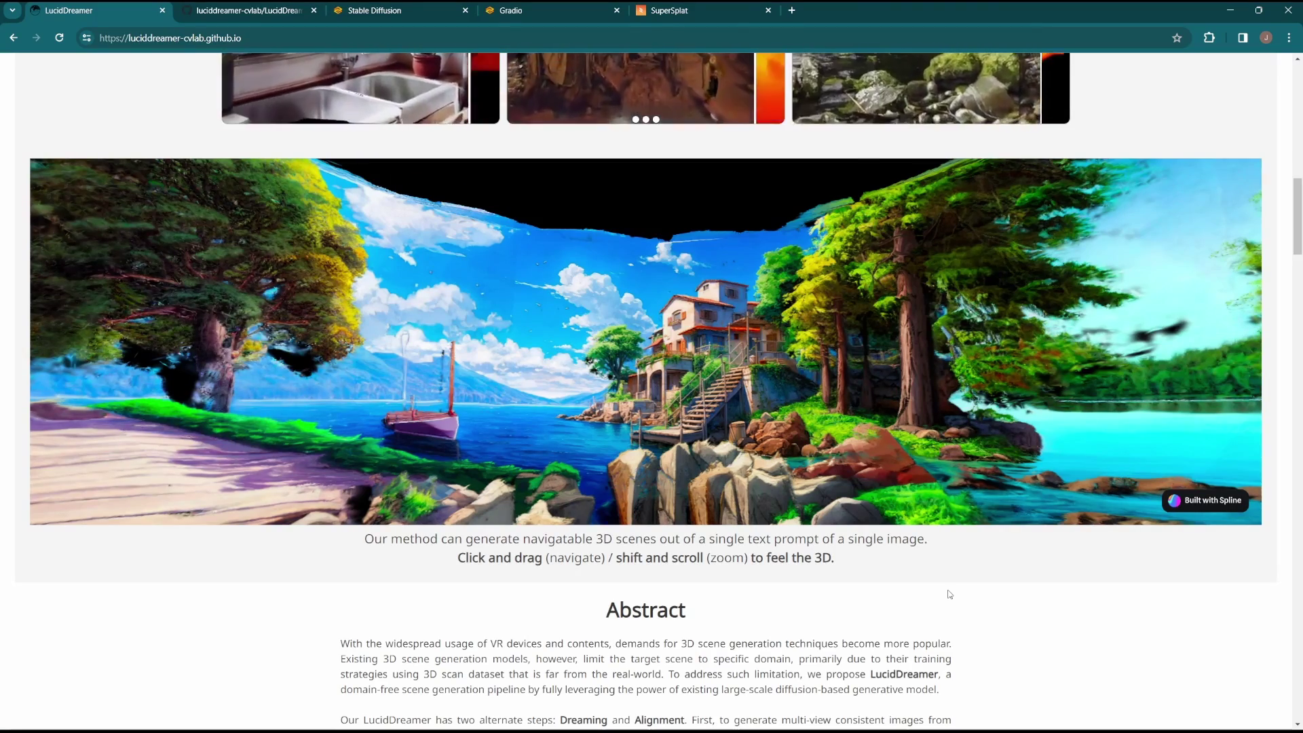
scroll(949, 594, "down", 1)
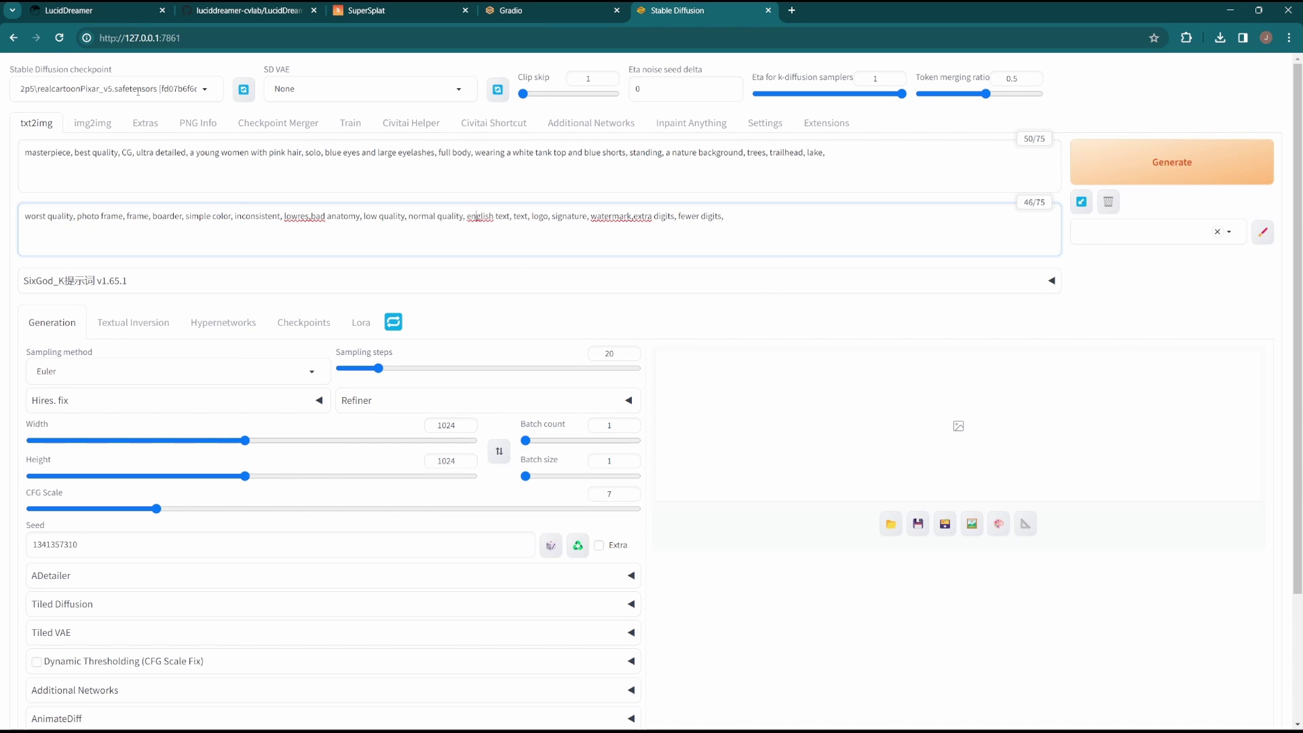
Step: Enable ADetailer face fixing and generate the 1024×1024 pink-haired girl forest image
scroll(247, 299, "down", 2)
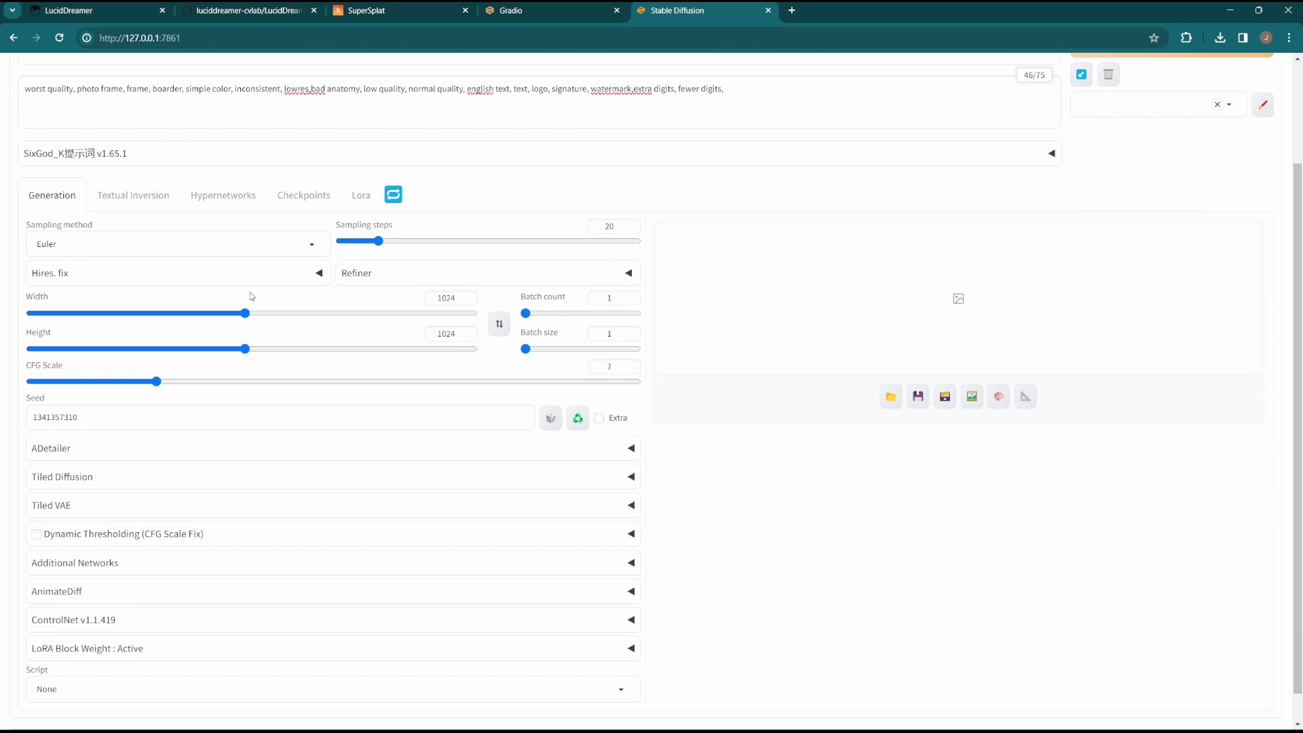
scroll(174, 430, "down", 1)
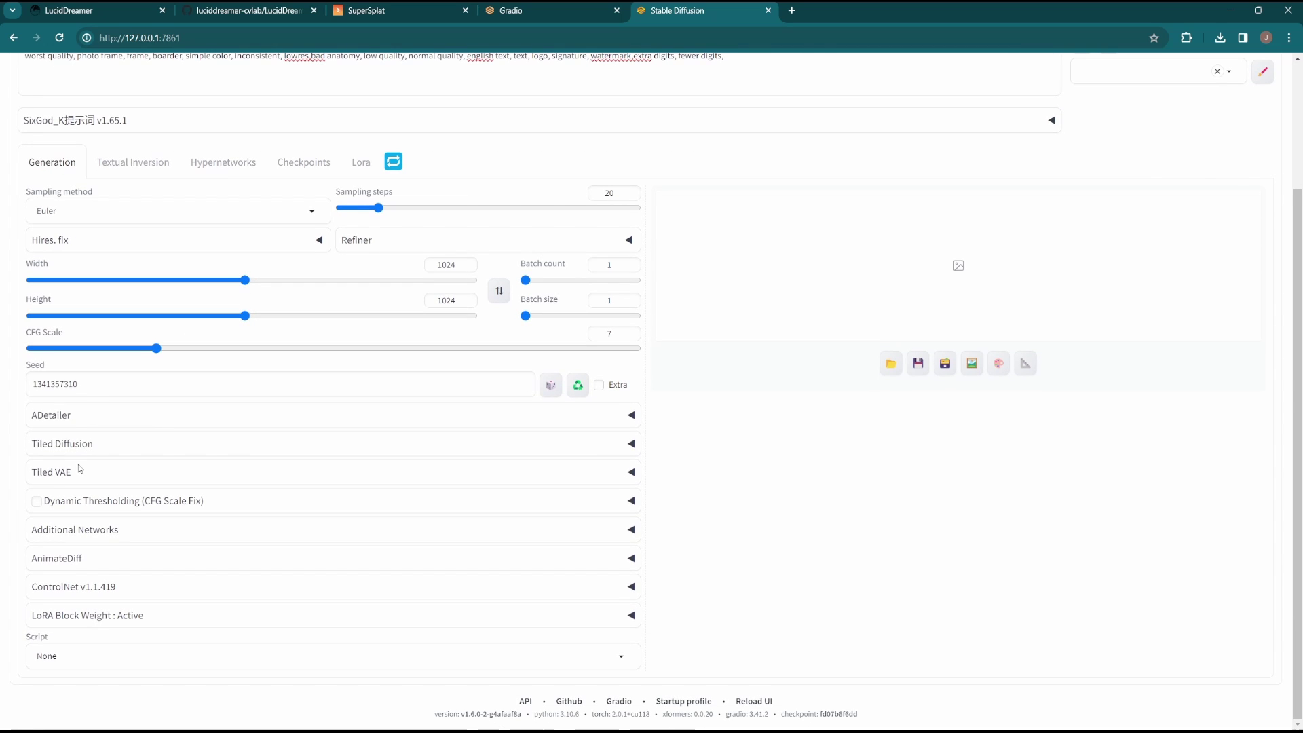
left_click(63, 415)
left_click(37, 440)
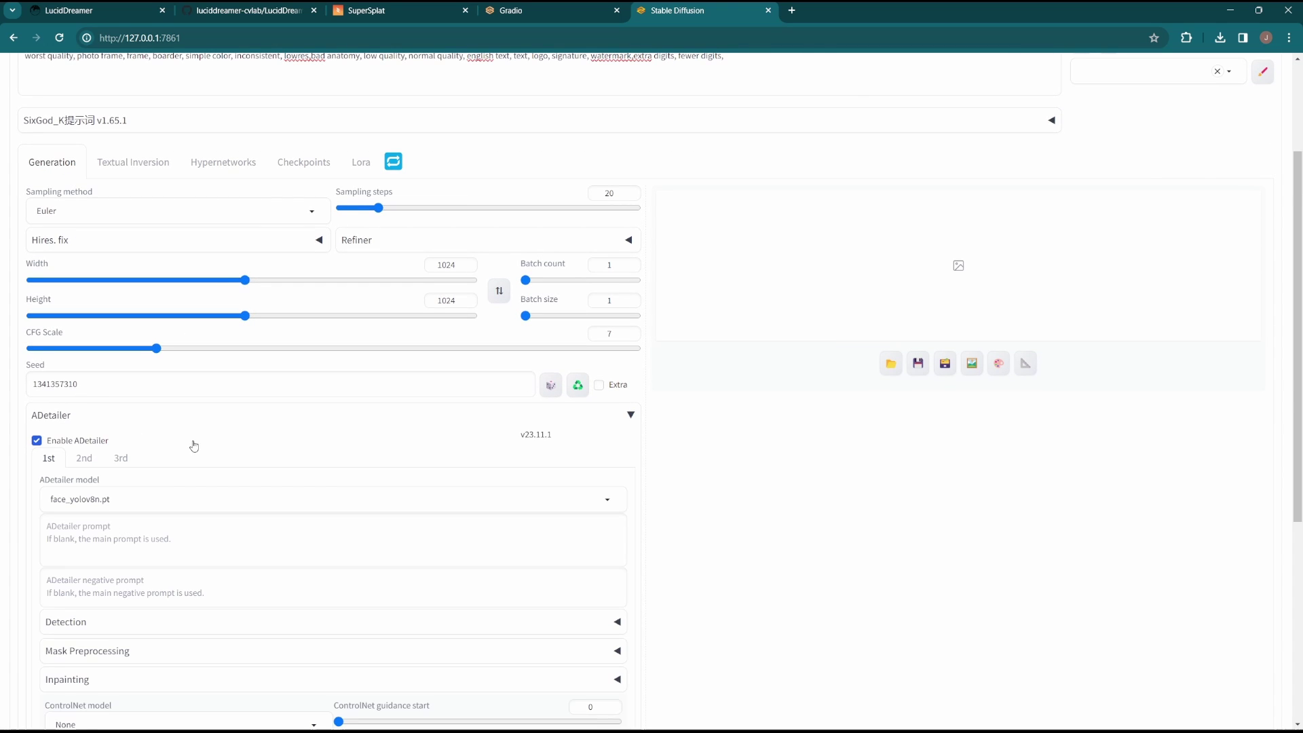
scroll(194, 446, "up", 3)
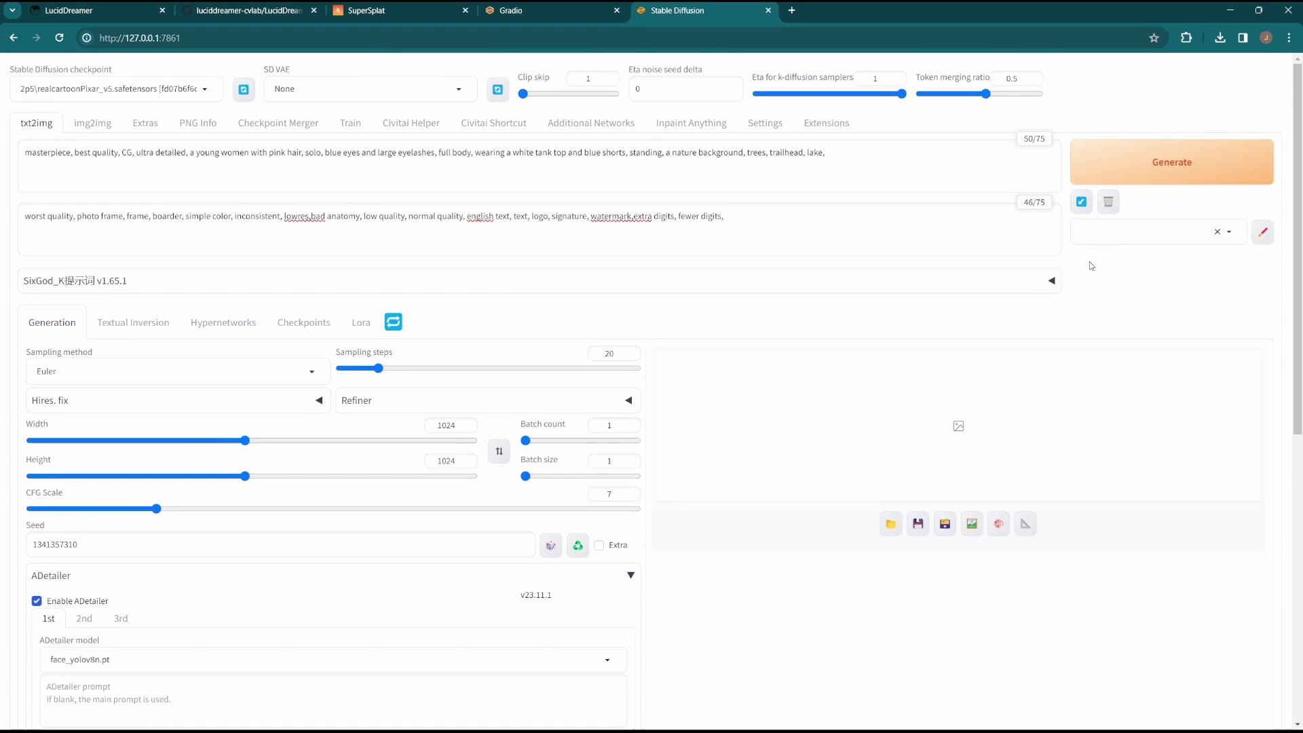
left_click(1144, 167)
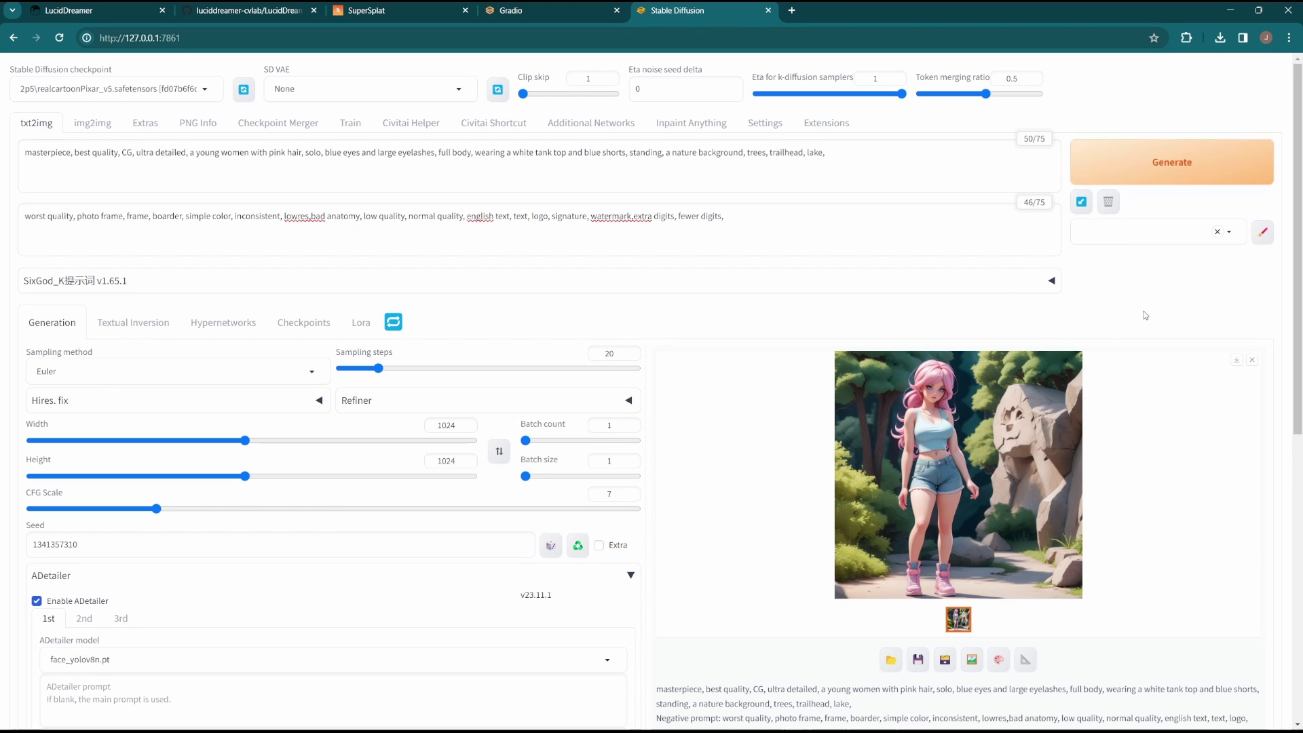
Step: Load the generated girl image as the image prompt and select the RealCartoon-Pixar V5 checkpoint
key("ctrl+shift+Tab")
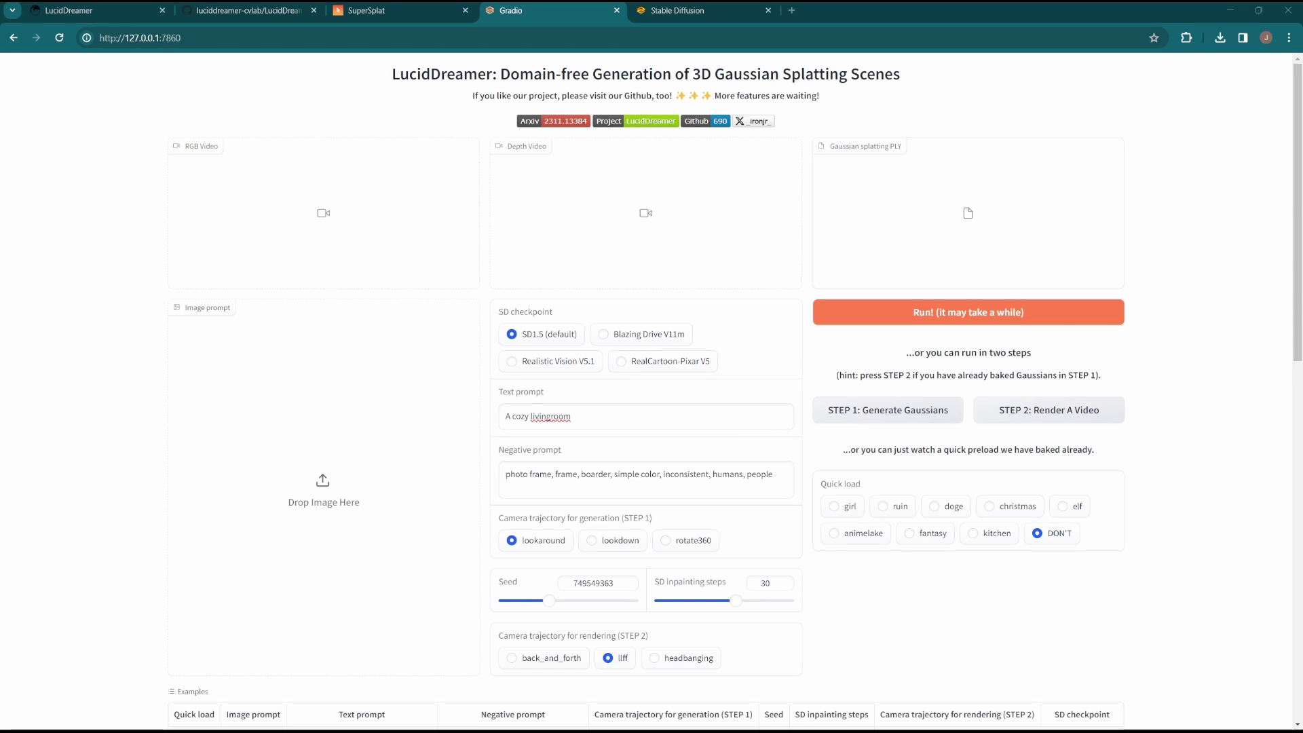
left_click_drag(0, 475, 319, 475)
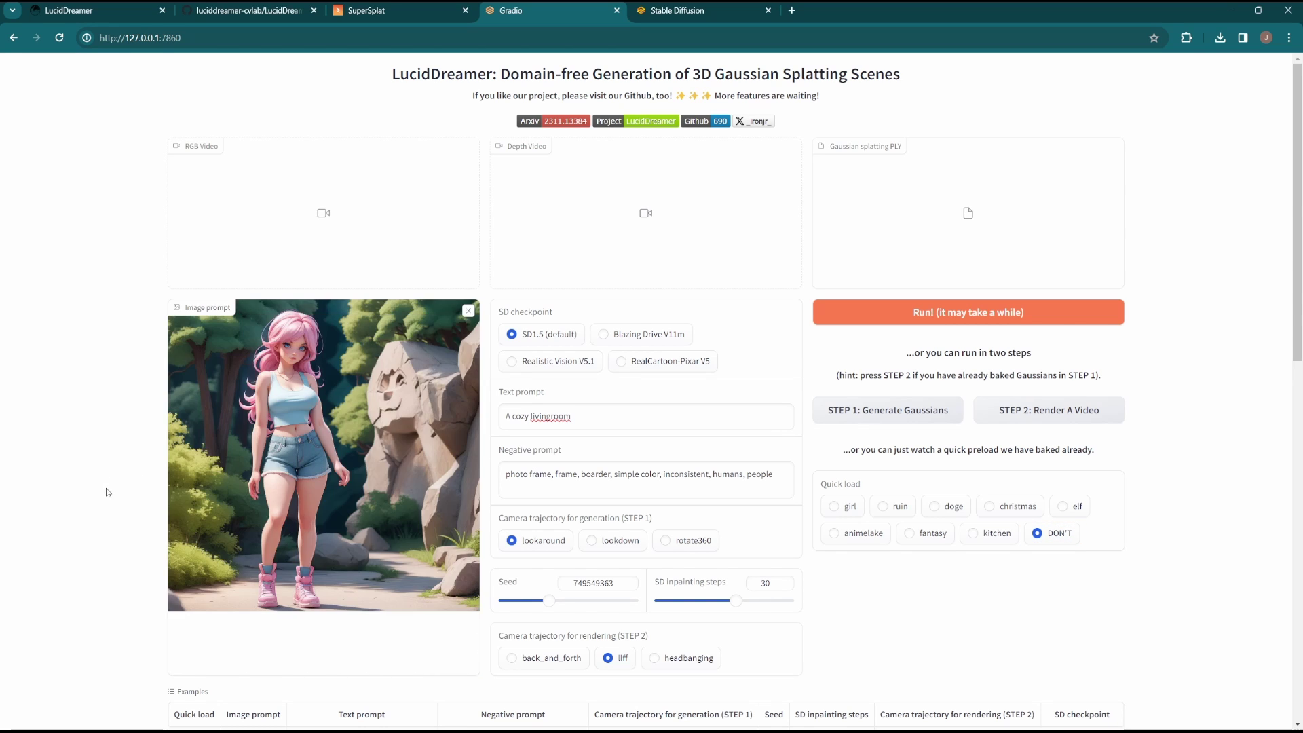
scroll(541, 701, "down", 1)
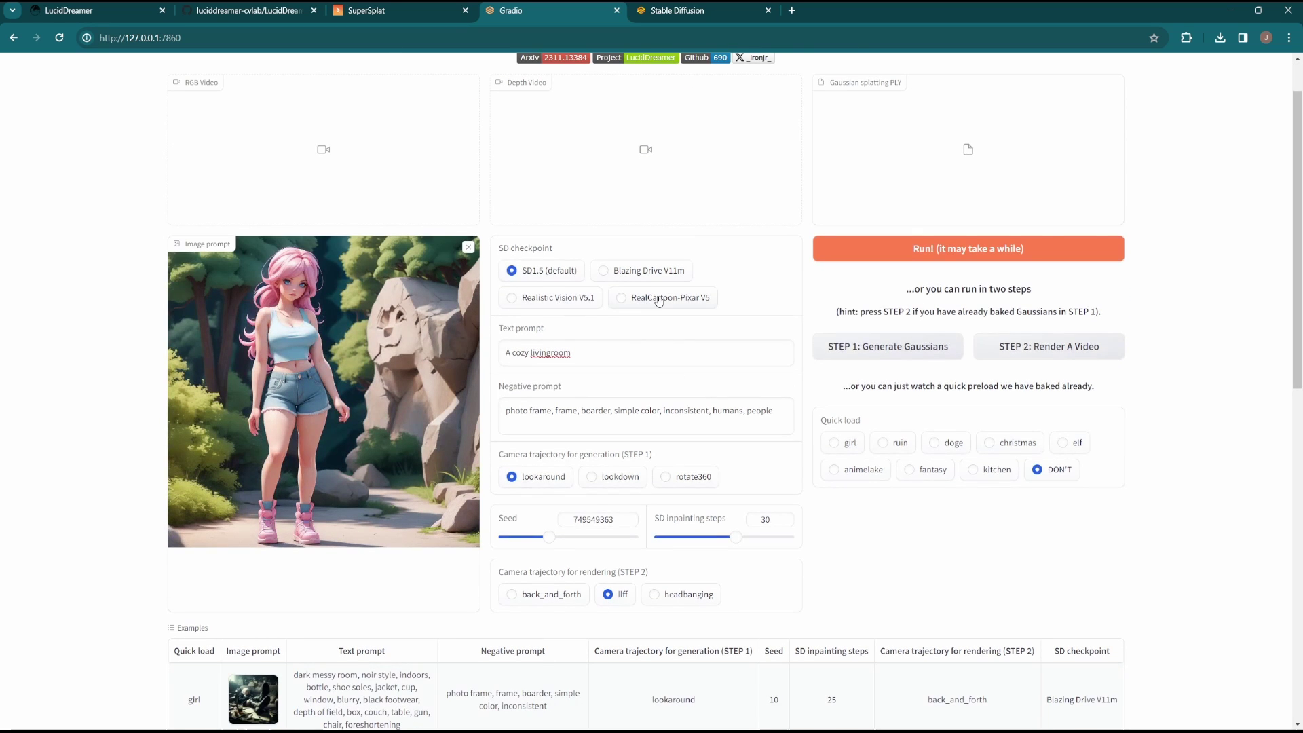
left_click(636, 301)
Step: Copy the Stable Diffusion positive prompt and cut the character description from LucidDreamer's text prompt
left_click(699, 11)
left_click_drag(826, 152, 2, 144)
left_click(508, 10)
left_click_drag(671, 351, 589, 377)
key("ctrl+x")
Step: Replace LucidDreamer's negative prompt with the longer Stable Diffusion negative prompt
key("ctrl+Tab")
key("ctrl+a")
key("ctrl+shift+Tab")
left_click(619, 411)
key("ctrl+a")
key("ctrl+v")
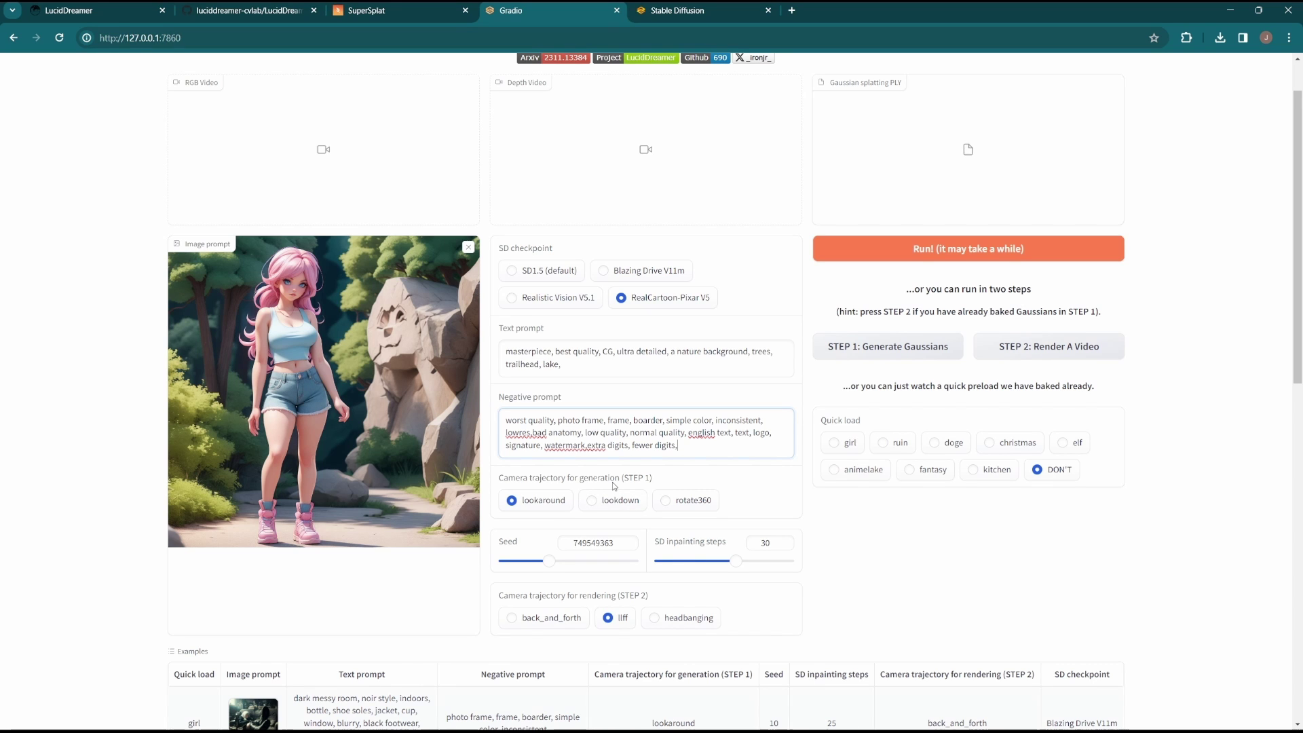
double_click(598, 542)
key("ctrl+v")
scroll(432, 536, "down", 1)
left_click_drag(770, 501, 817, 512)
scroll(879, 425, "up", 2)
Step: Run STEP 1: Generate Gaussians to produce the 412.2 MB gsplat.ply
left_click(876, 418)
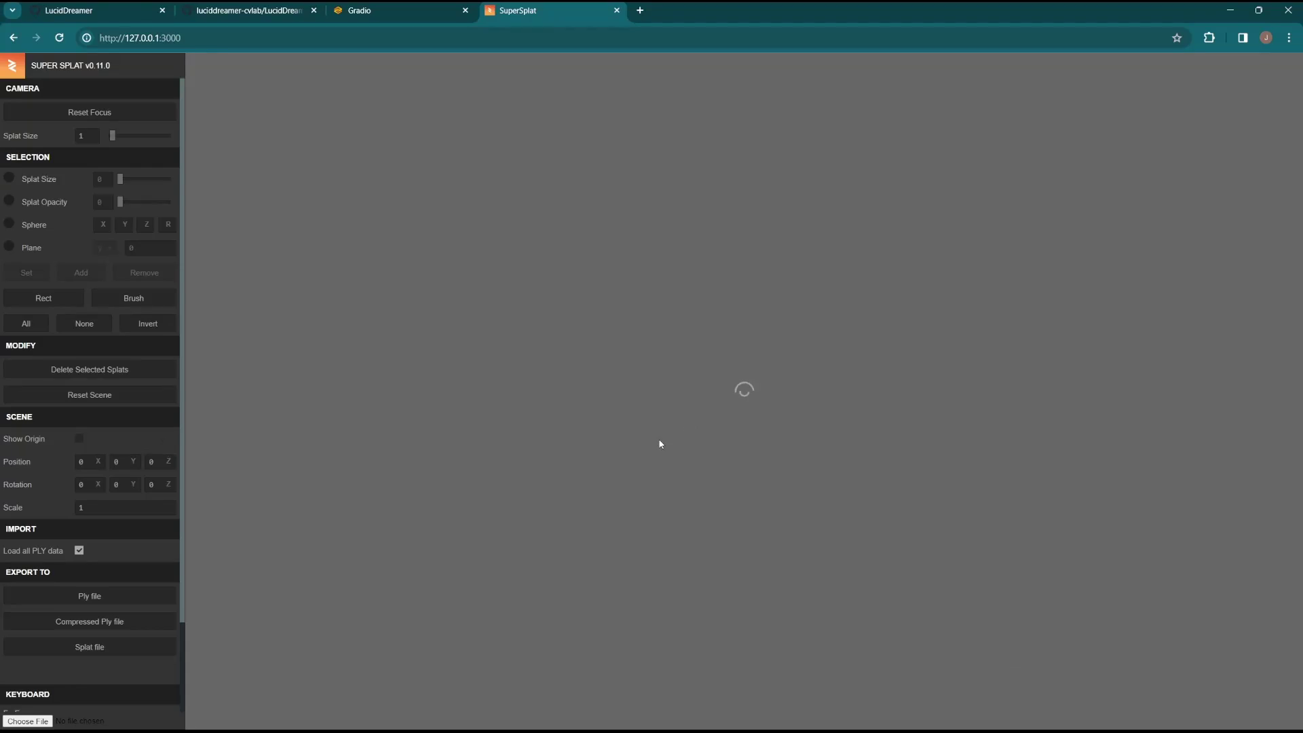
Step: Drop splat size to 0, then zoom and orbit to center the girl beside the rocks and waterfall
left_click_drag(669, 438, 232, 199)
left_click_drag(113, 135, 108, 135)
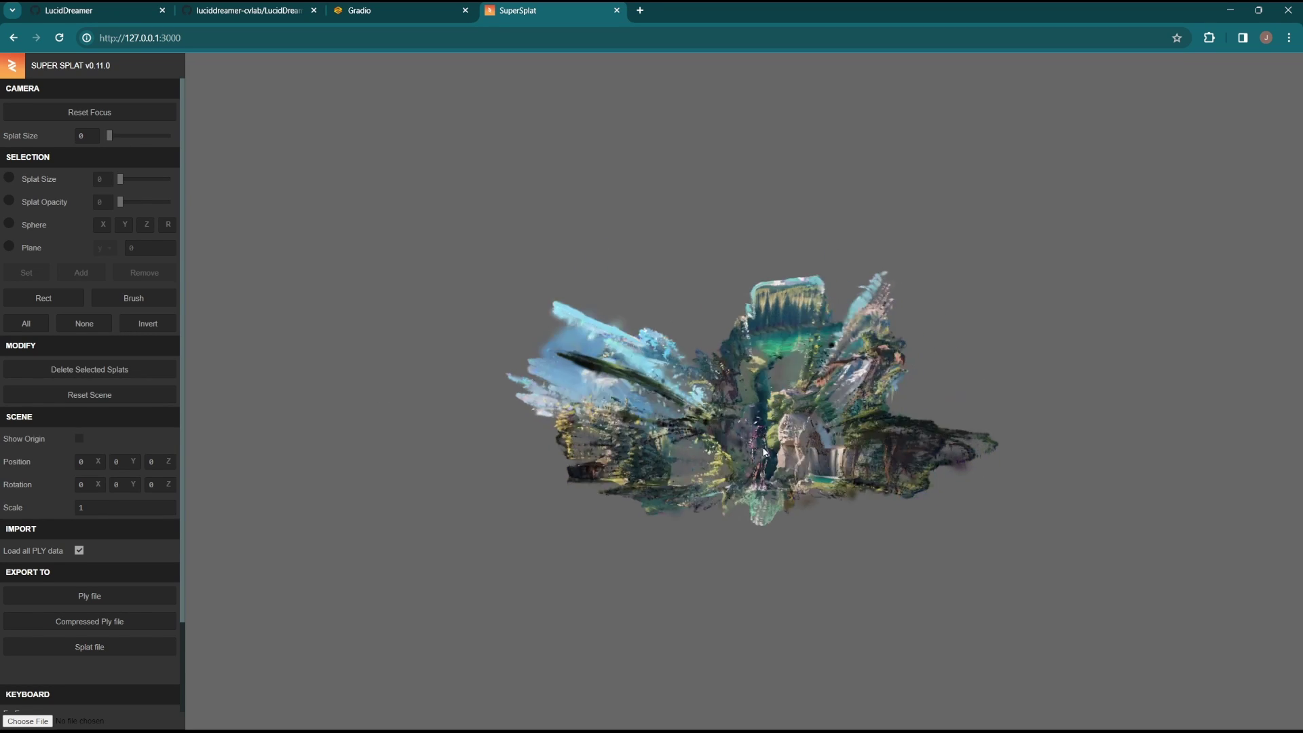
scroll(600, 386, "up", 5)
scroll(600, 387, "up", 10)
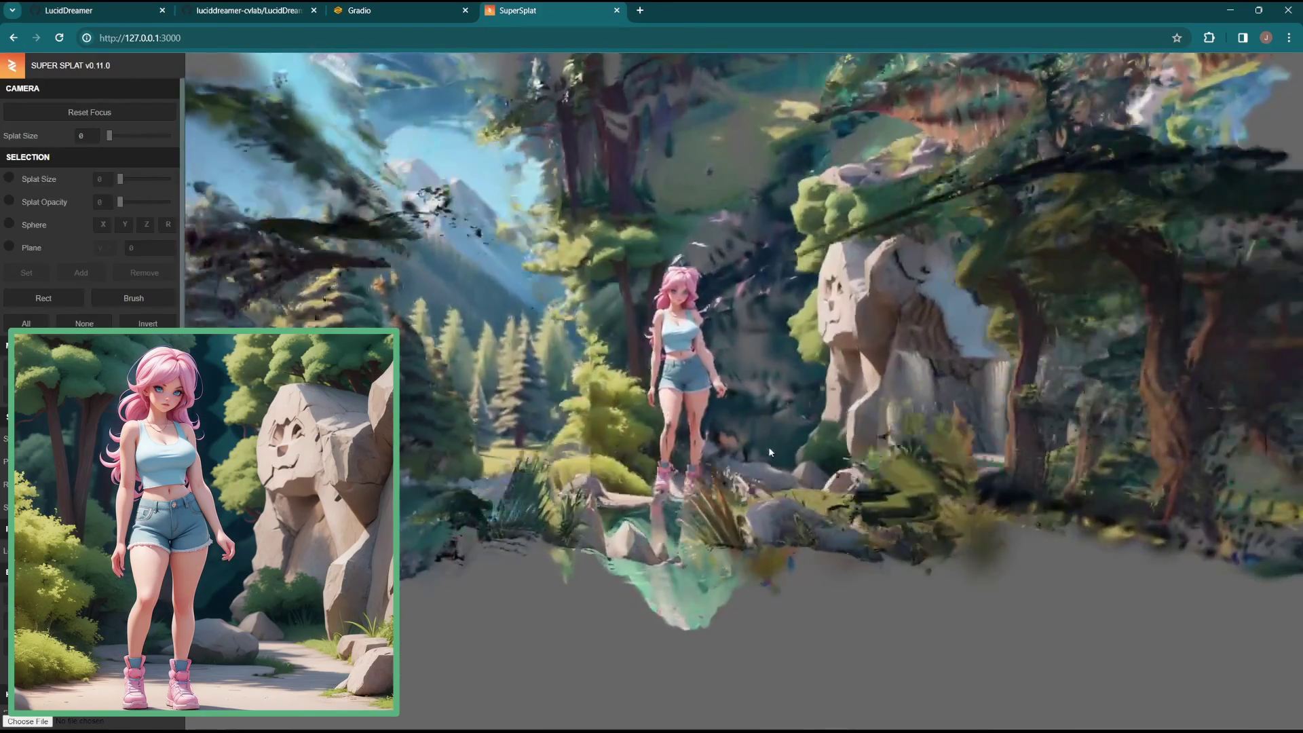
left_click_drag(770, 451, 620, 434)
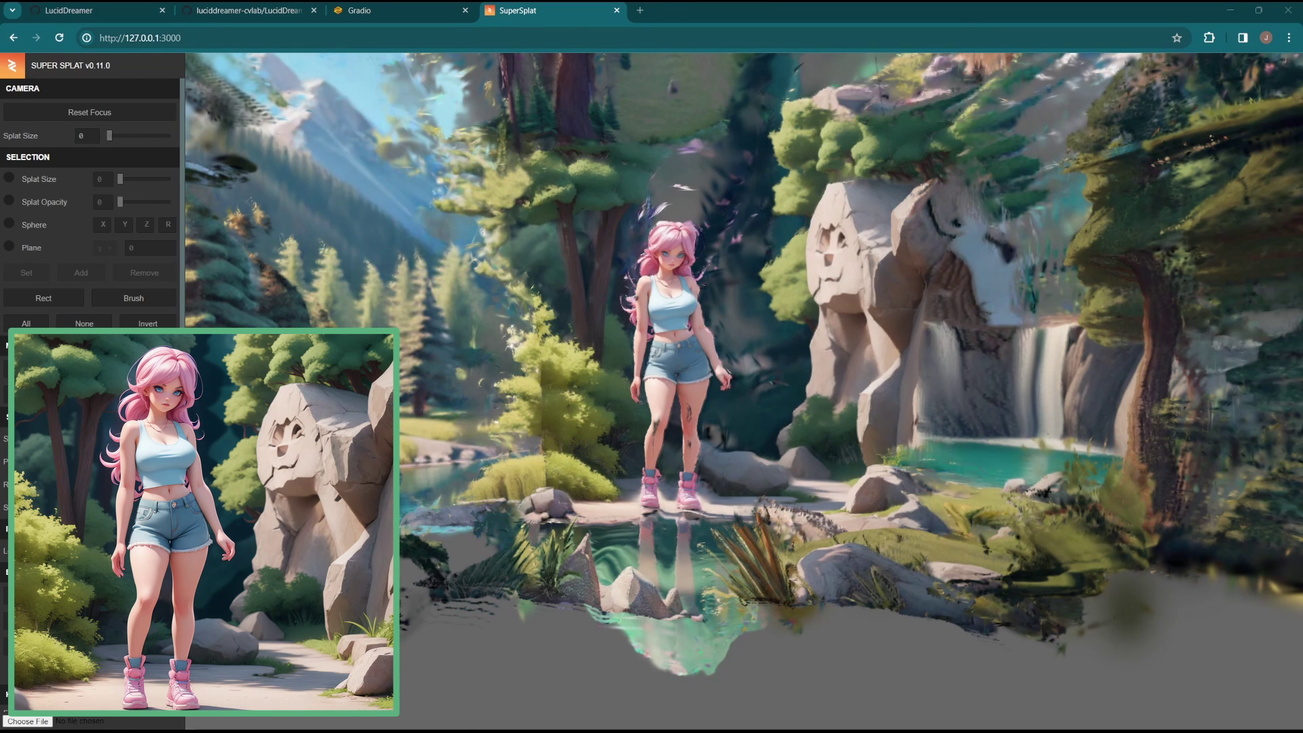
Step: Choose back_and_forth as the camera trajectory for rendering in the LucidDreamer demo
left_click(401, 10)
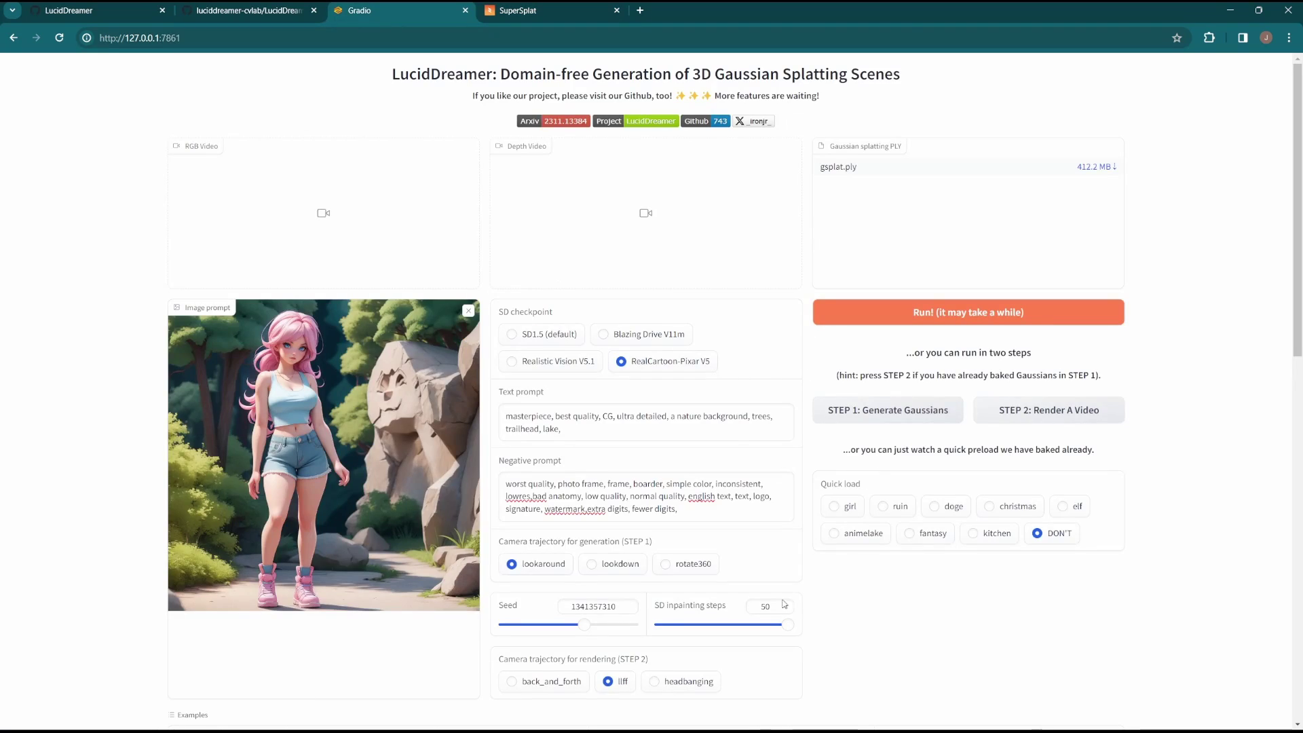
scroll(829, 639, "down", 2)
left_click(512, 554)
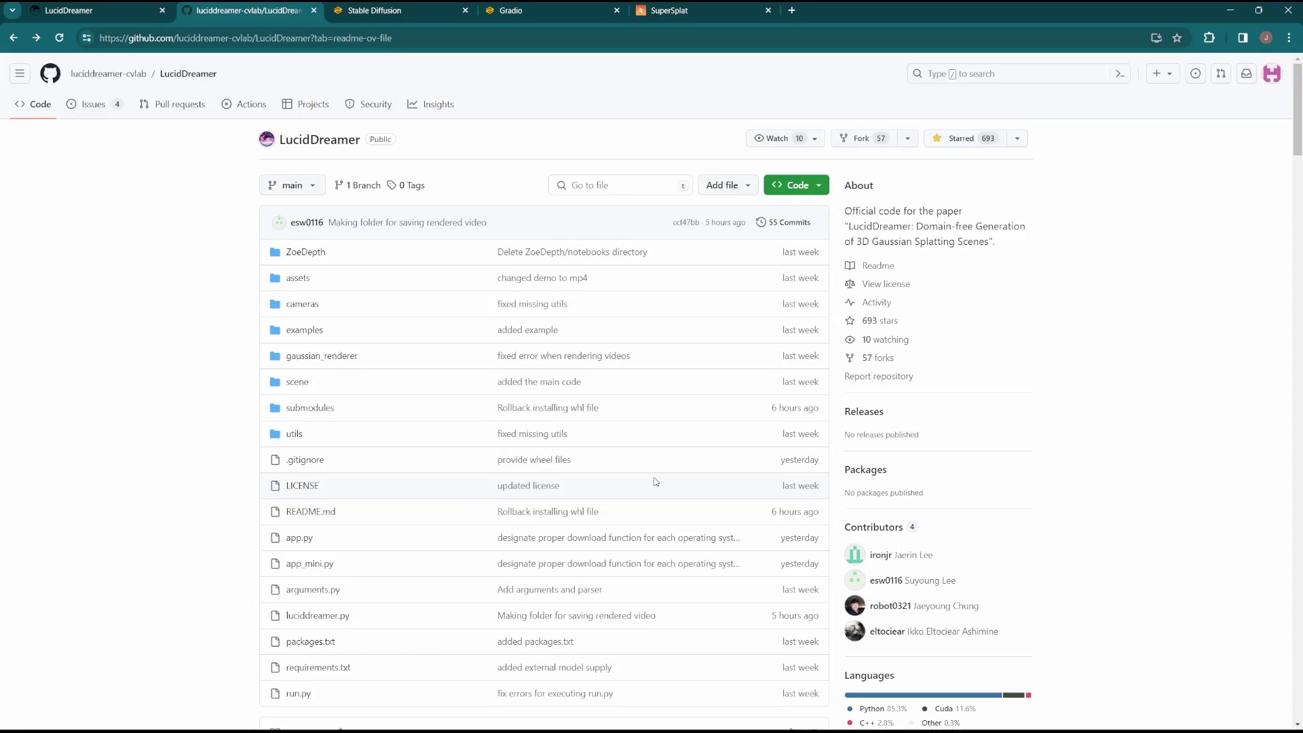
scroll(655, 482, "down", 9)
scroll(660, 479, "down", 7)
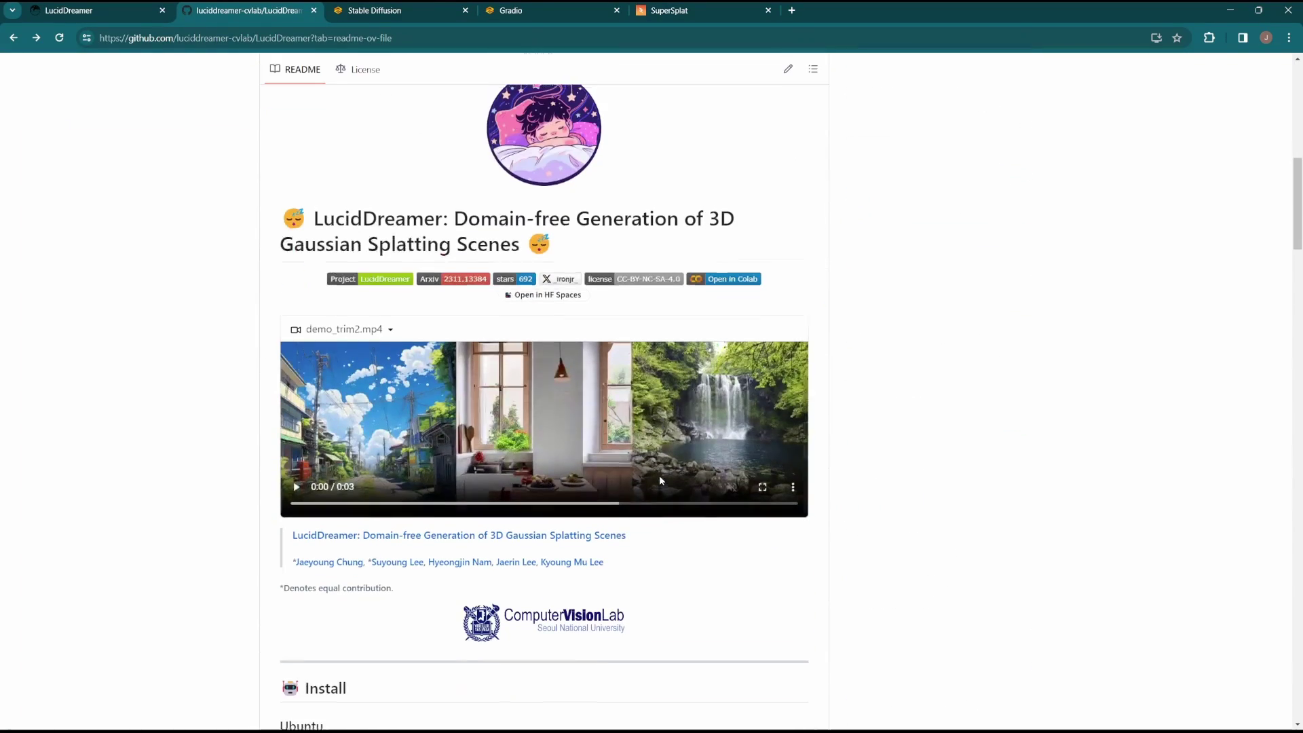
scroll(662, 481, "down", 2)
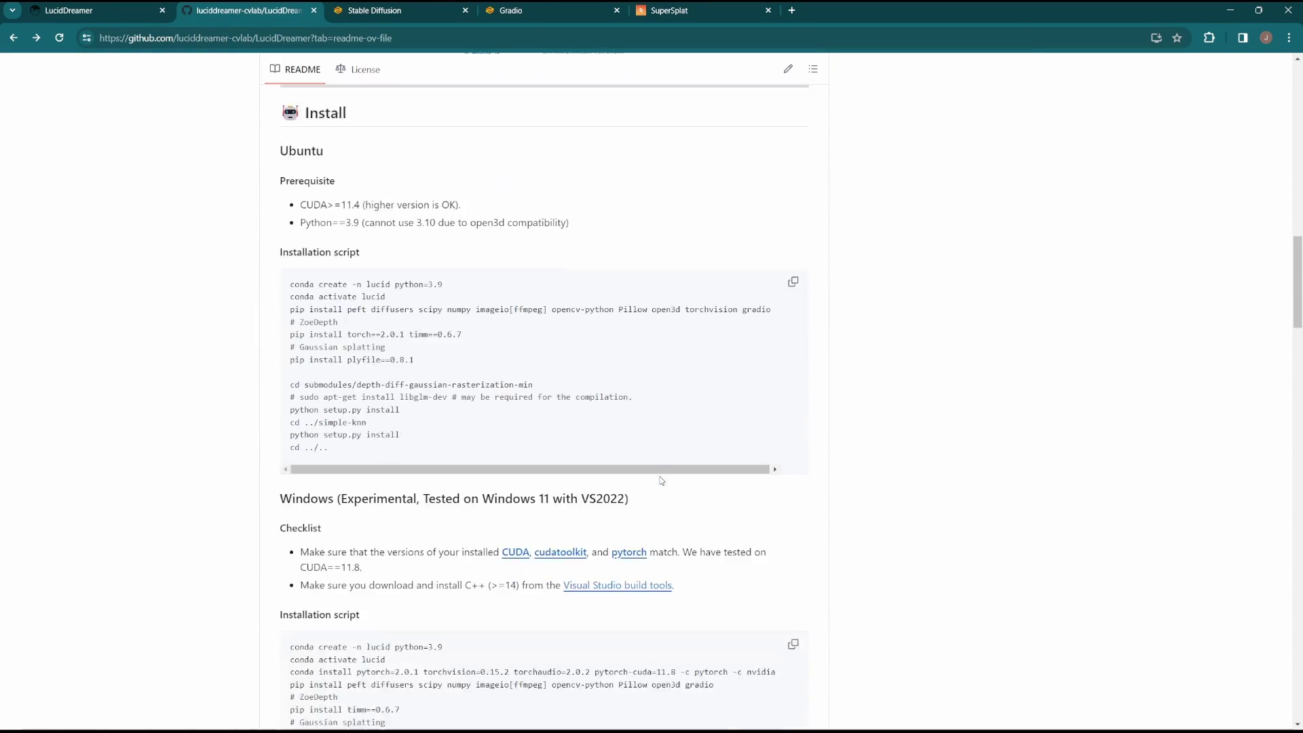
scroll(662, 481, "down", 3)
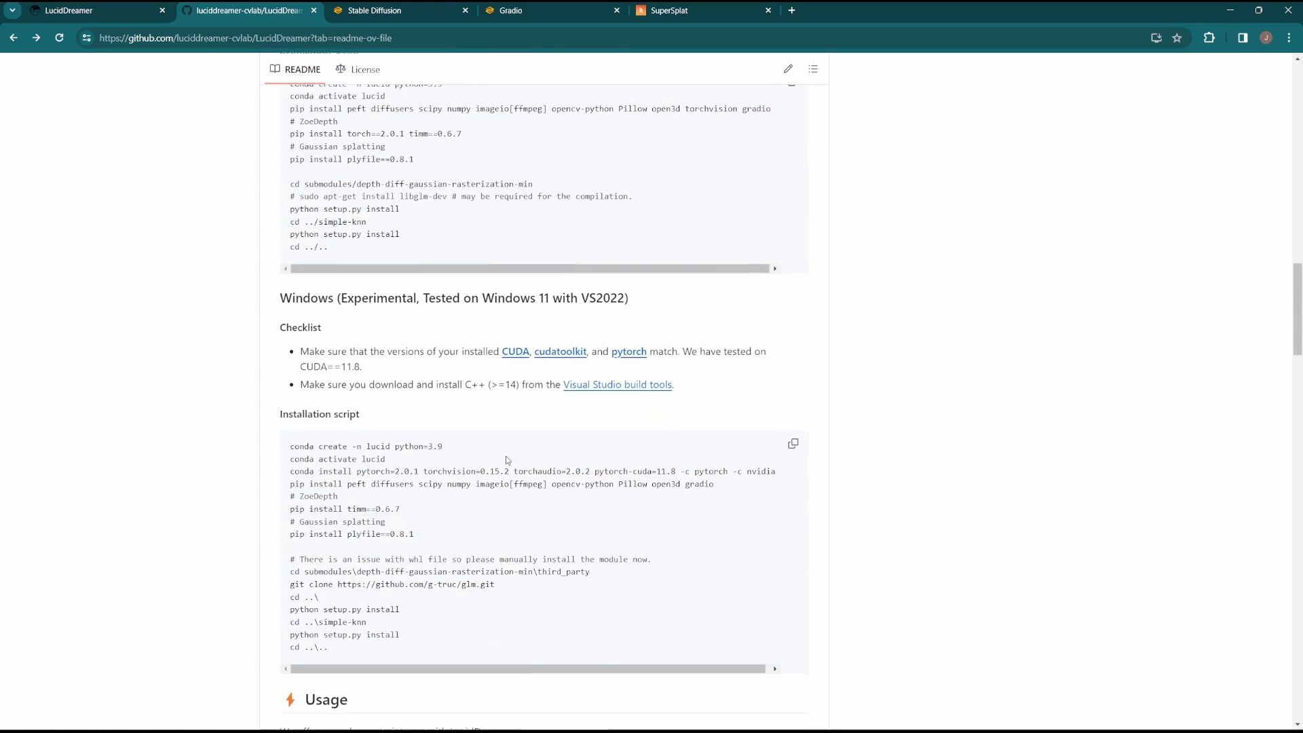